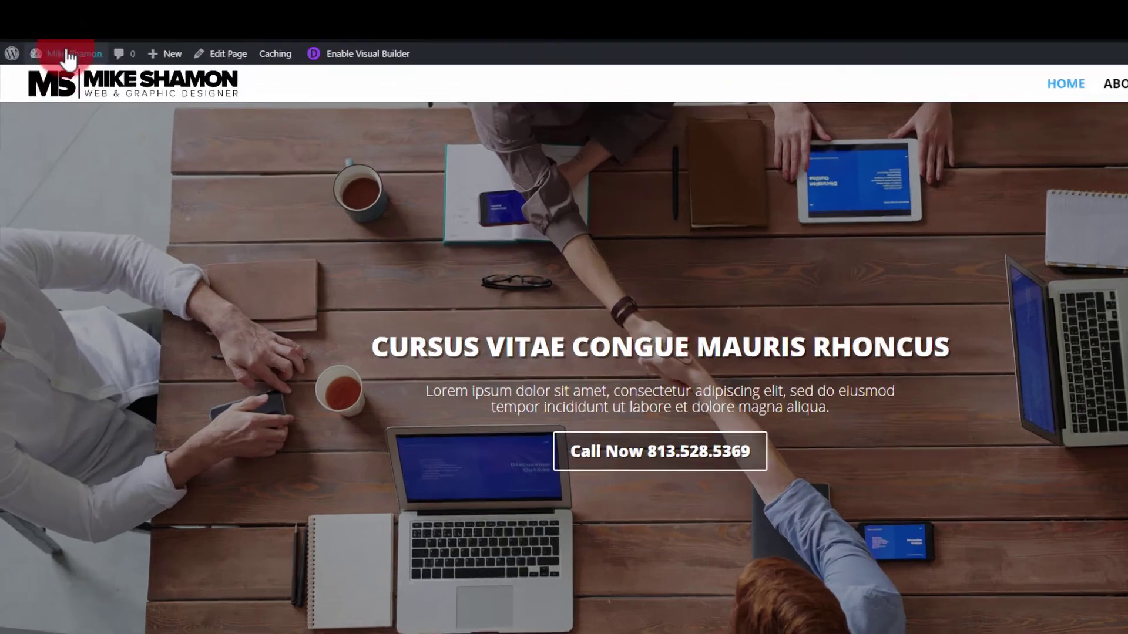
Go to the Theme Customizer's Footer > Bottom Bar settings.
{"action": "left_click", "coordinate": [63, 46]}
{"action": "left_click", "coordinate": [59, 129]}
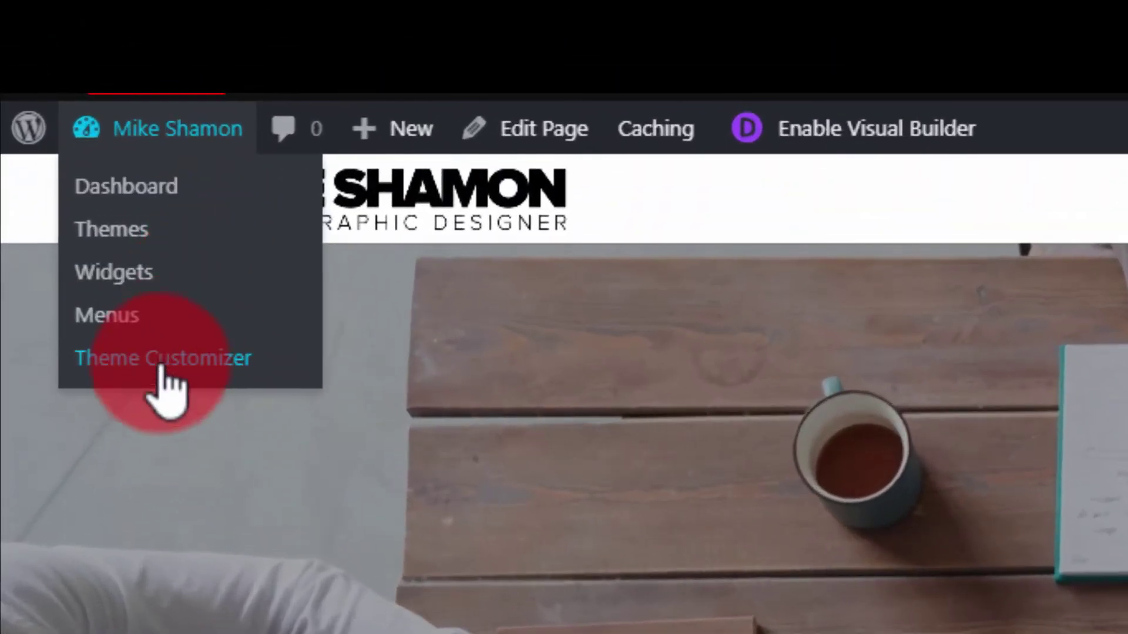
{"action": "left_click", "coordinate": [171, 360]}
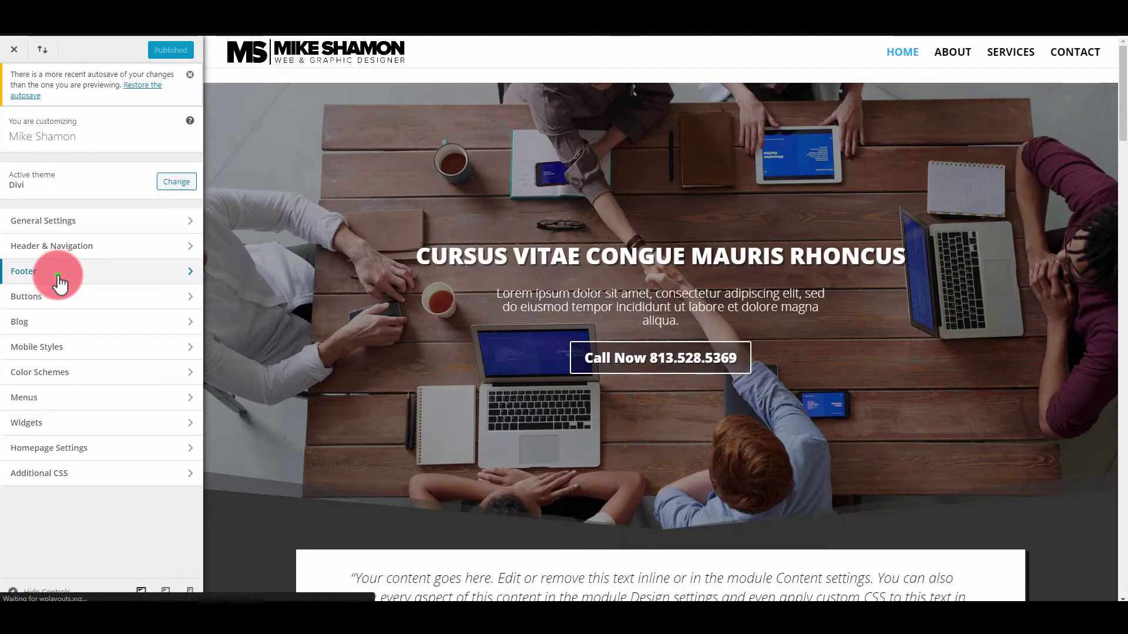
{"action": "left_click", "coordinate": [58, 274]}
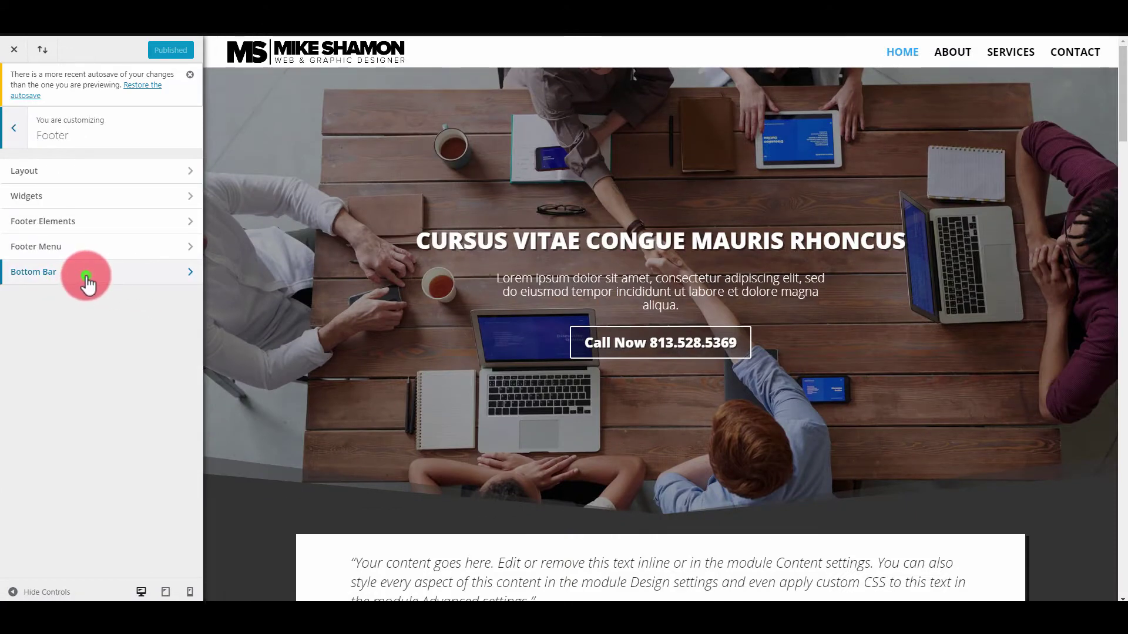
{"action": "left_click", "coordinate": [86, 276]}
{"action": "left_click", "coordinate": [20, 442]}
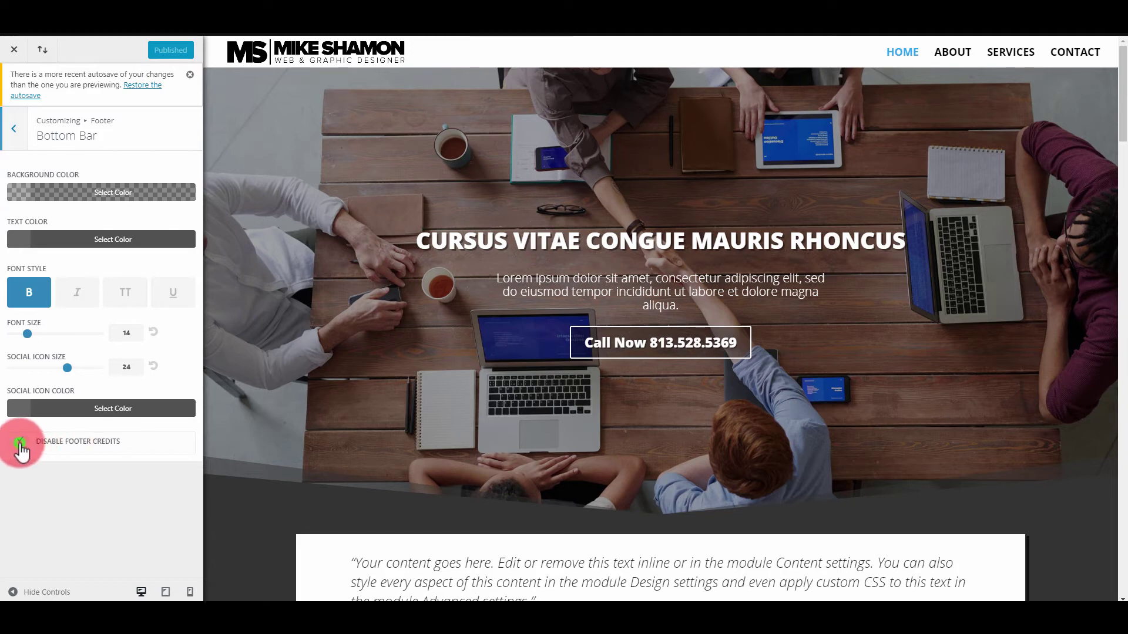
Re-enable footer credits to inspect the copyright text, then disable footer credits again.
{"action": "left_click", "coordinate": [20, 442]}
{"action": "left_click_drag", "start_coordinate": [147, 441], "coordinate": [6, 451]}
{"action": "left_click", "coordinate": [121, 450]}
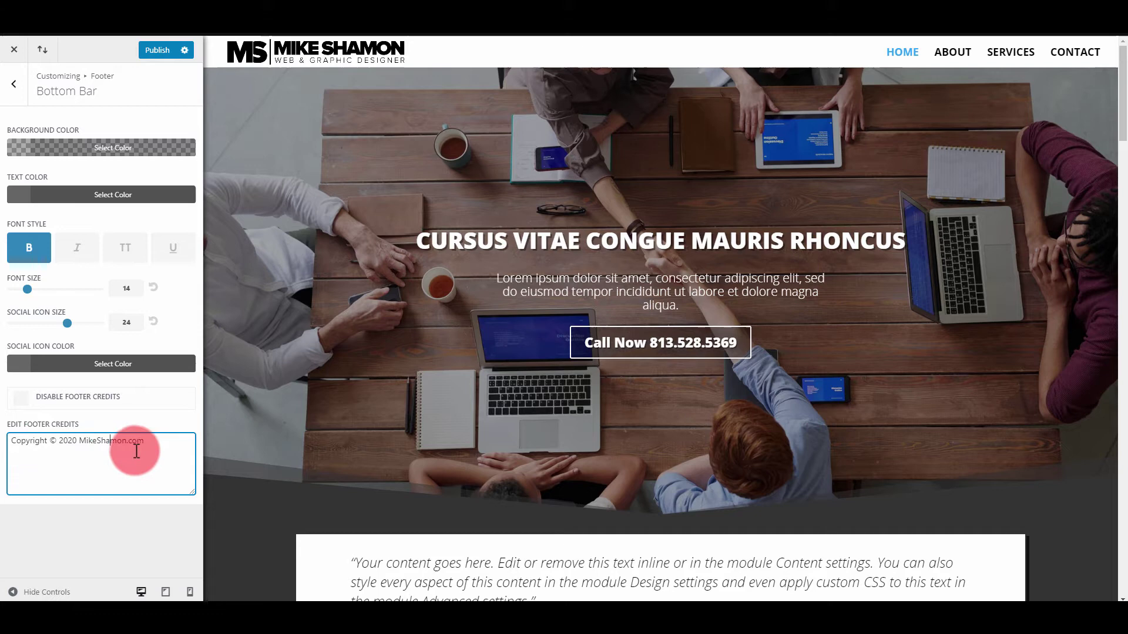
{"action": "left_click_drag", "start_coordinate": [155, 443], "coordinate": [25, 416]}
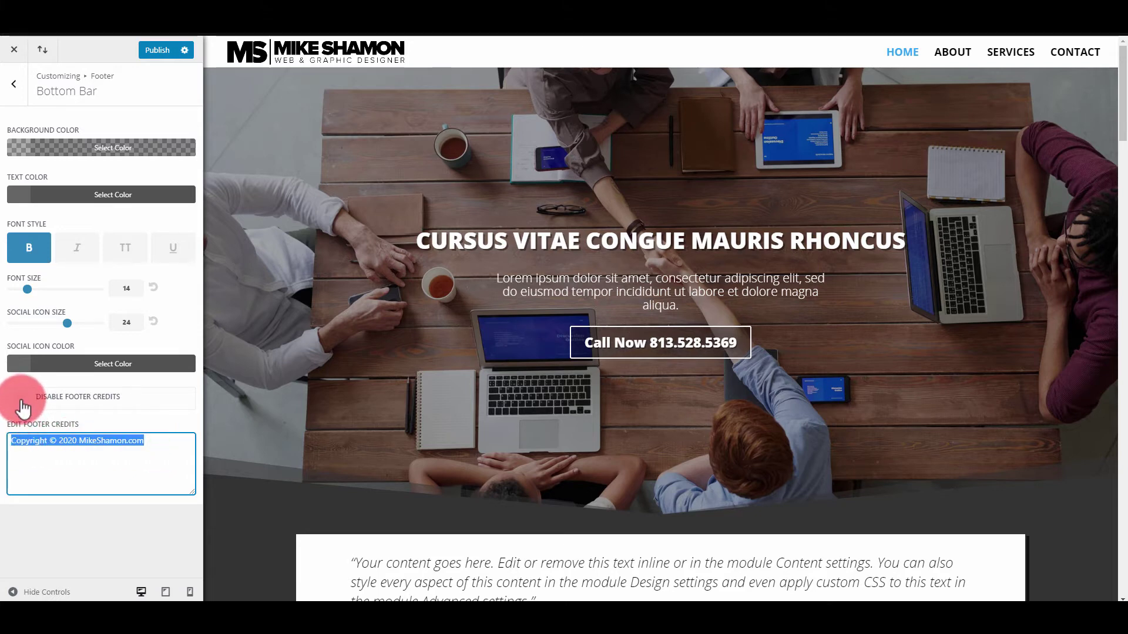
{"action": "left_click", "coordinate": [20, 399]}
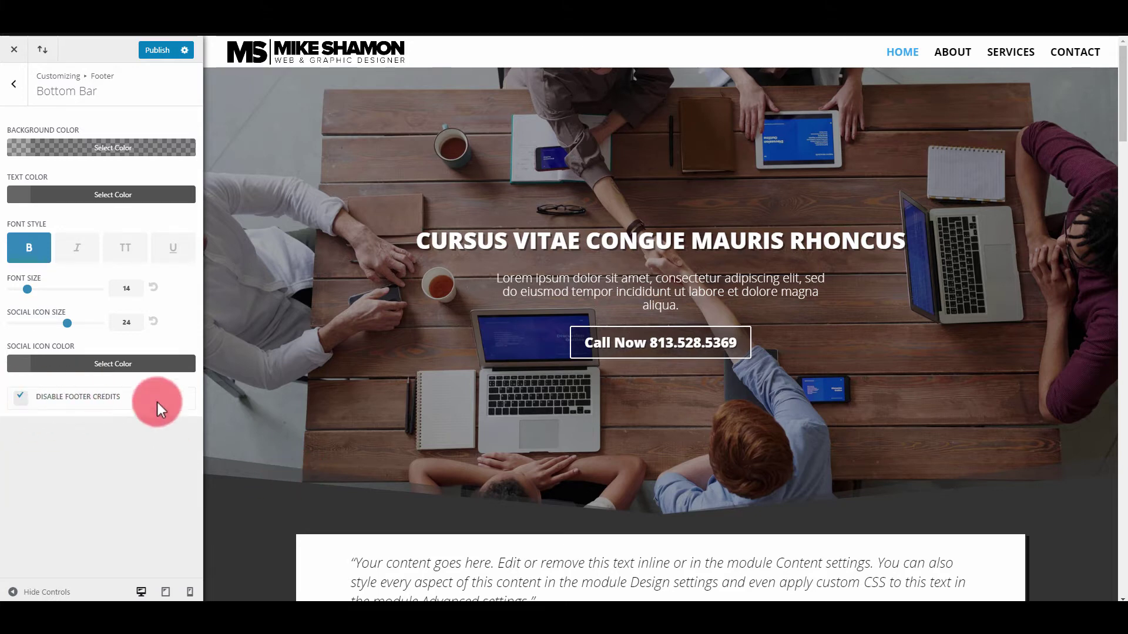
Delete the 'Copyright © 2020 | MikeShamon.com' line from the footer Text module's settings.
{"action": "left_click", "coordinate": [14, 84]}
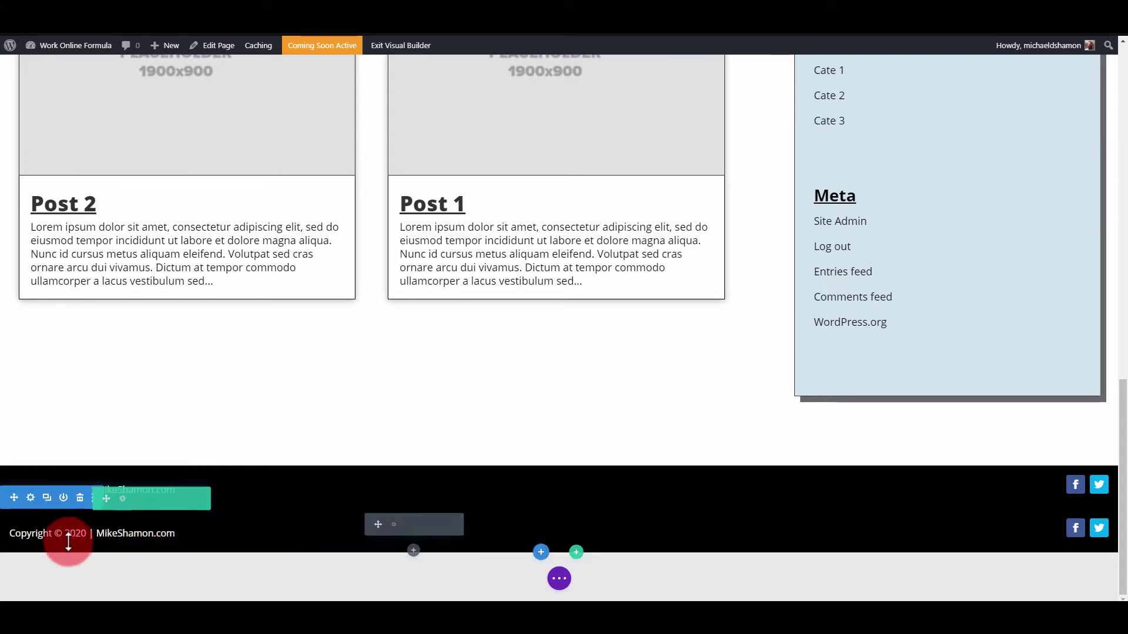
{"action": "left_click", "coordinate": [393, 525]}
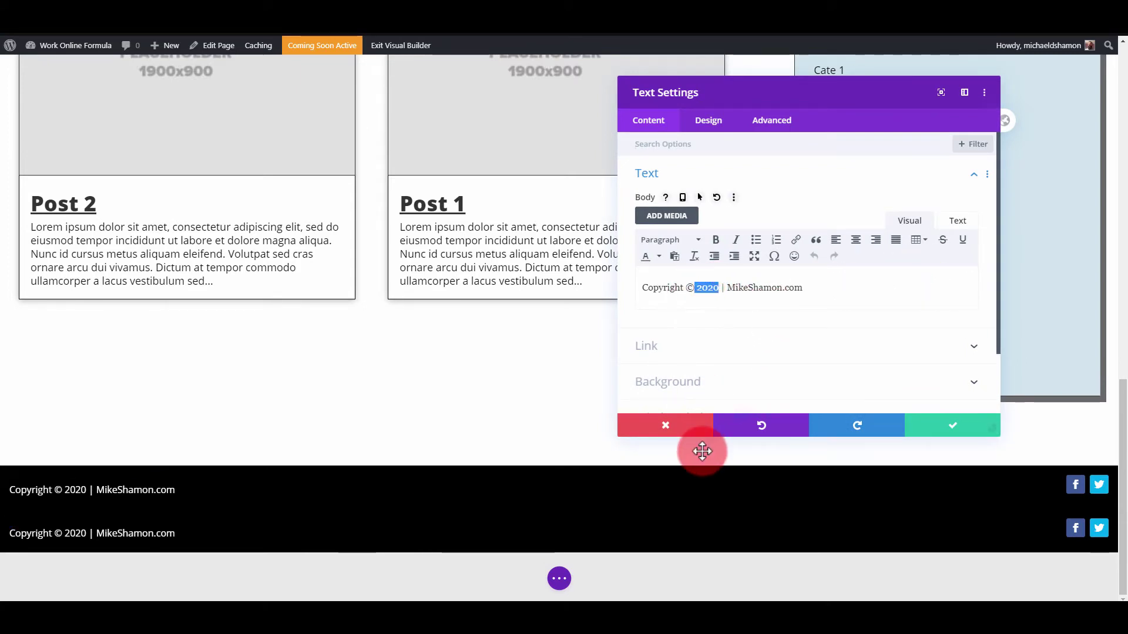
{"action": "left_click", "coordinate": [717, 291]}
{"action": "left_click_drag", "start_coordinate": [719, 292], "coordinate": [704, 292]}
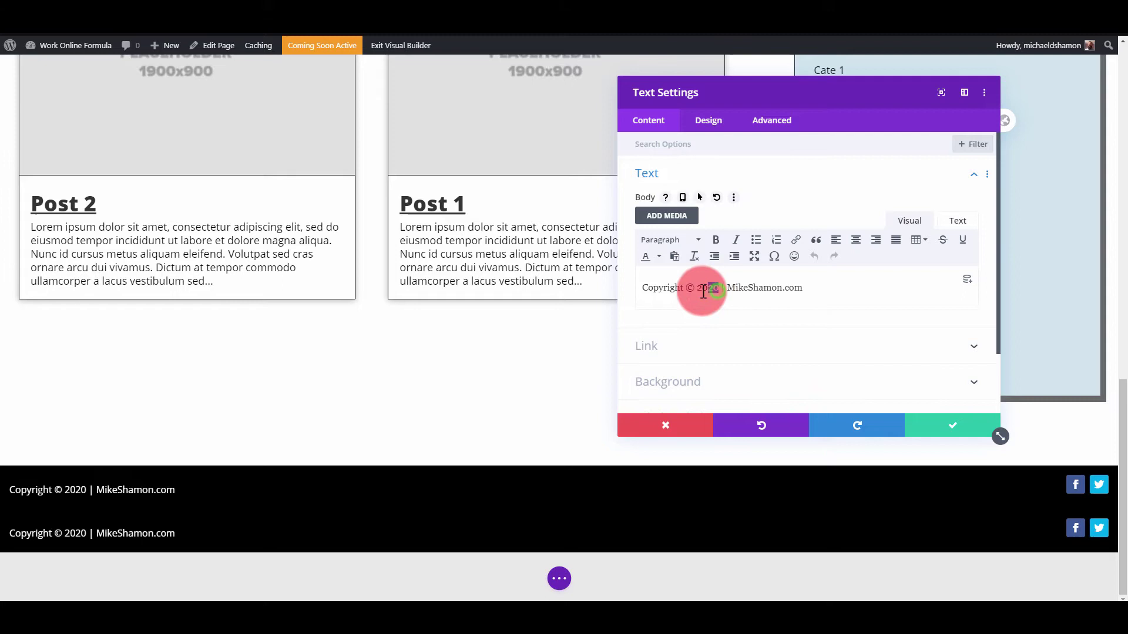
{"action": "left_click", "coordinate": [829, 283]}
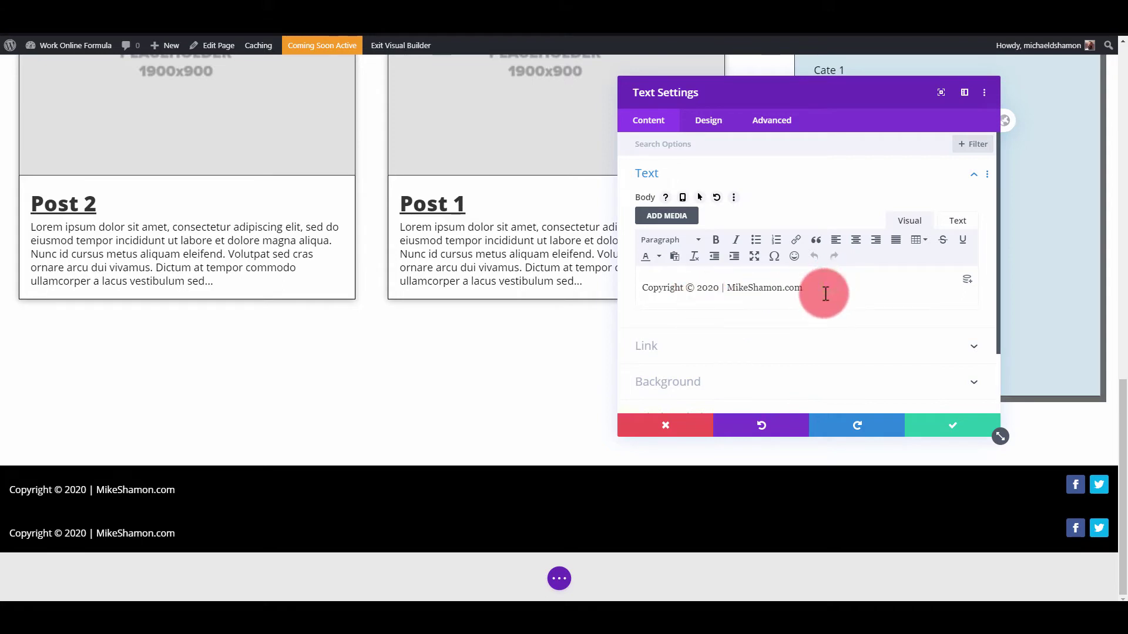
{"action": "triple_click", "coordinate": [825, 294]}
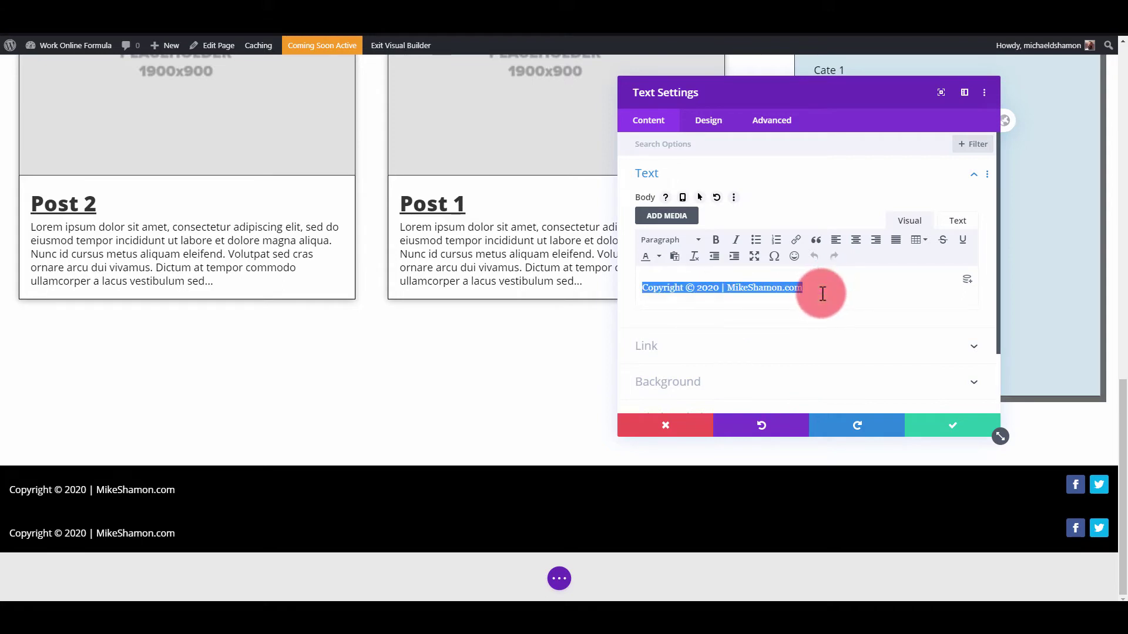
{"action": "key", "text": "BackSpace"}
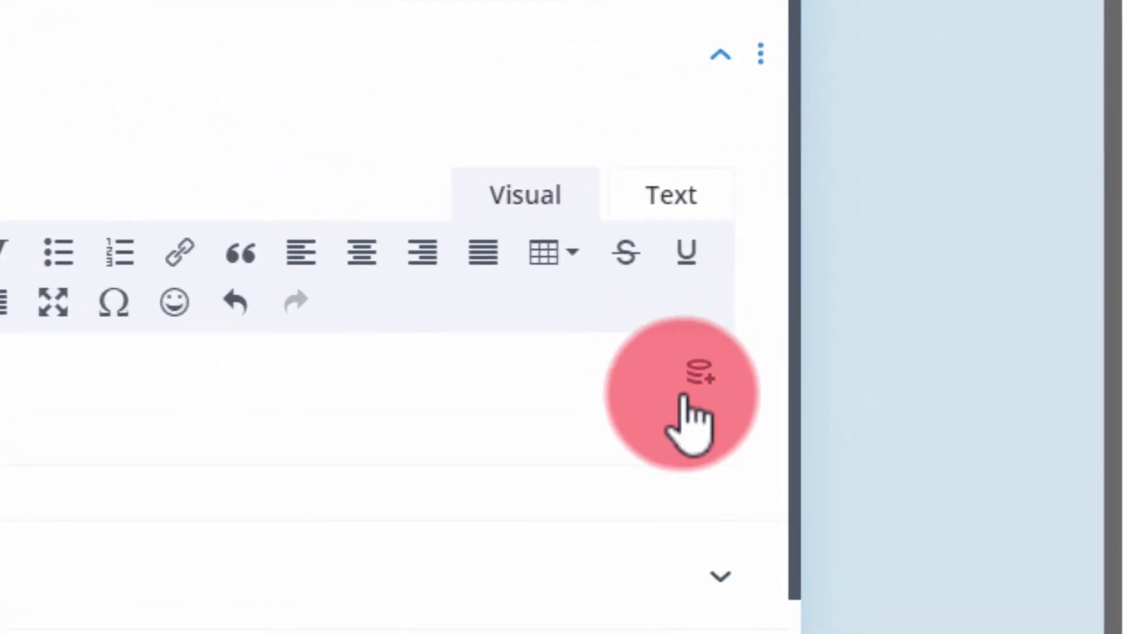
Insert the Current Date dynamic field into the emptied footer text and open its Date Format list.
{"action": "left_click", "coordinate": [700, 375]}
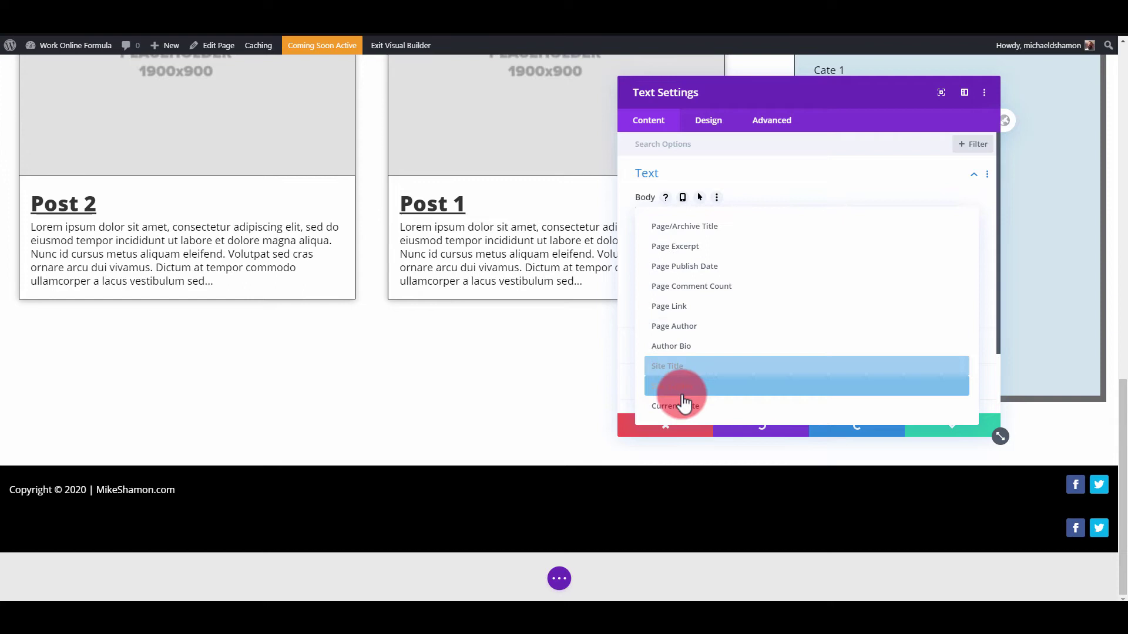
{"action": "left_click", "coordinate": [720, 412]}
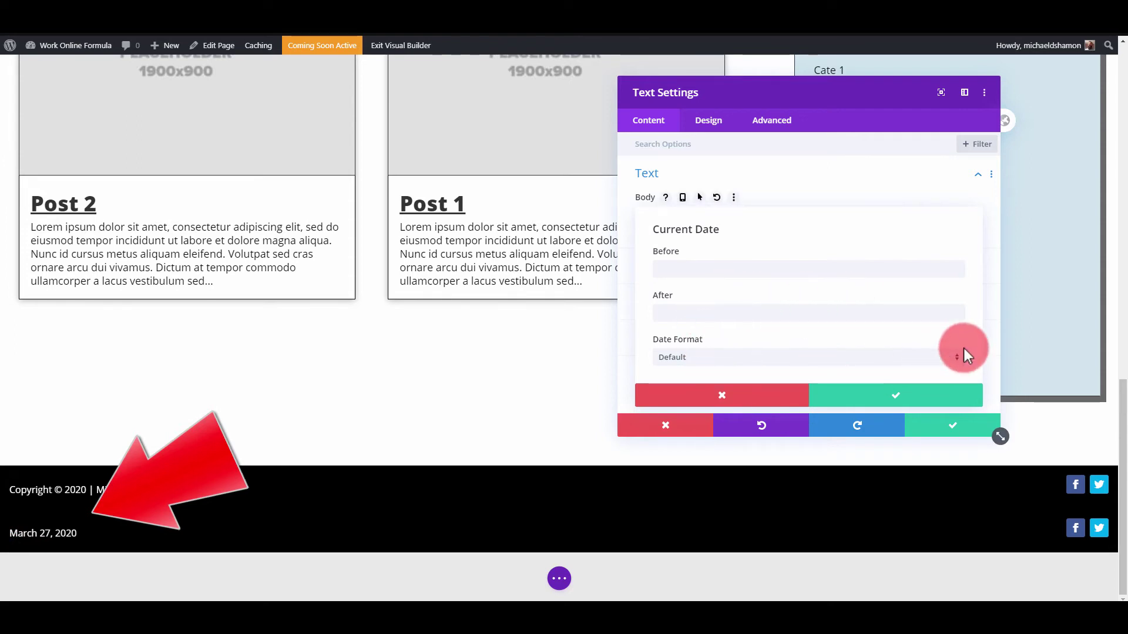
{"action": "left_click", "coordinate": [912, 359]}
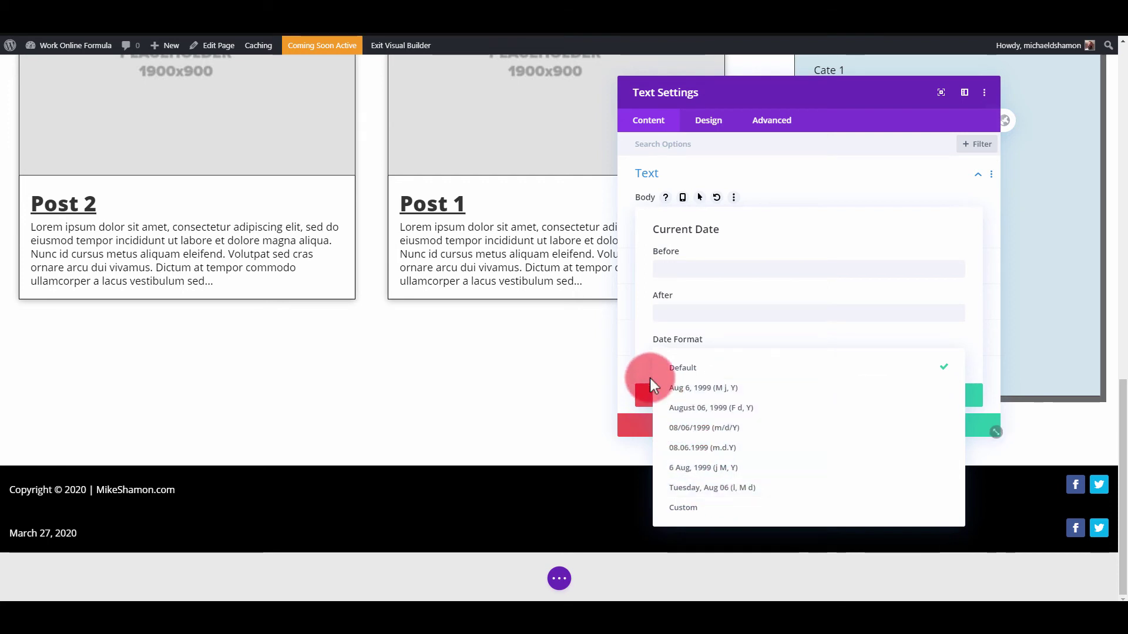
Set the Current Date to Custom format 'Y' so only the four-digit year shows.
{"action": "left_click", "coordinate": [709, 510]}
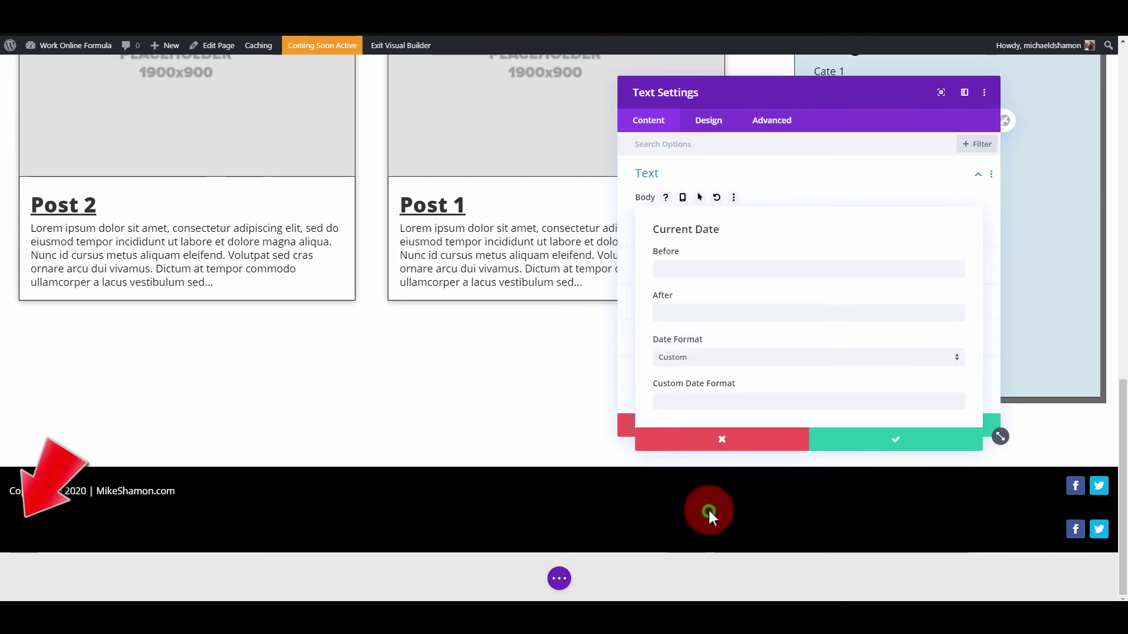
{"action": "left_click", "coordinate": [721, 400]}
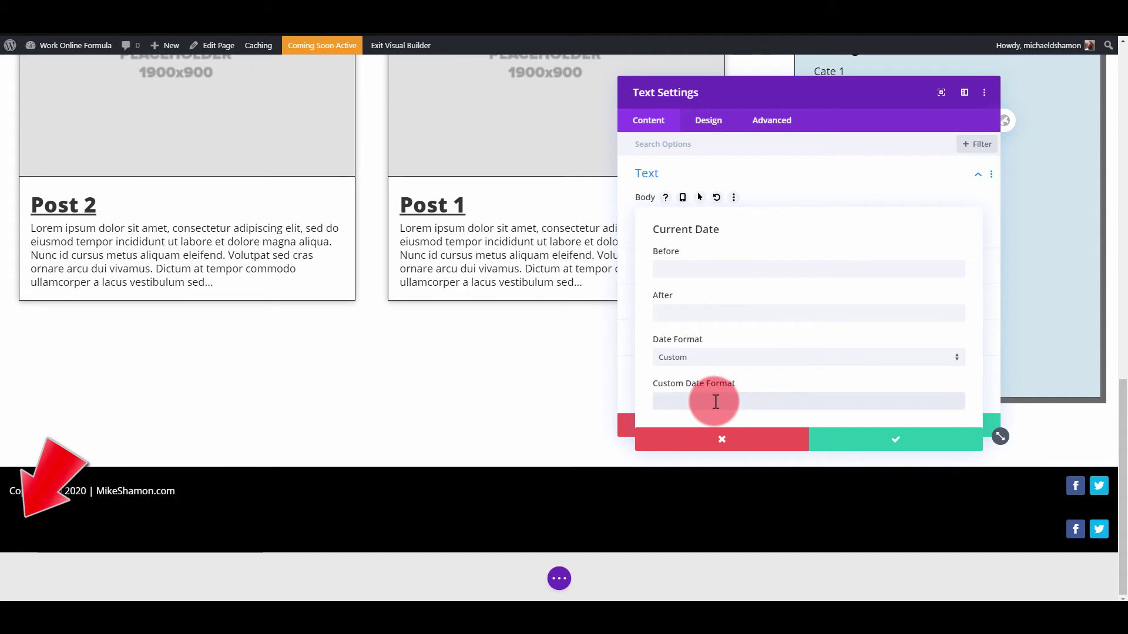
{"action": "type", "text": "Y"}
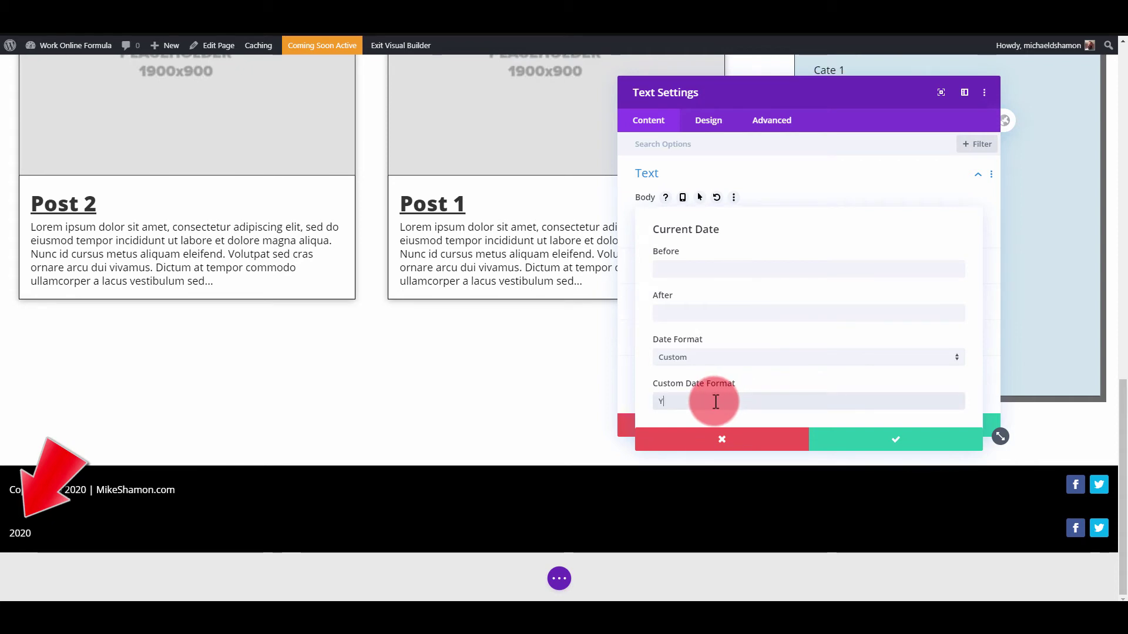
{"action": "type", "text": "y"}
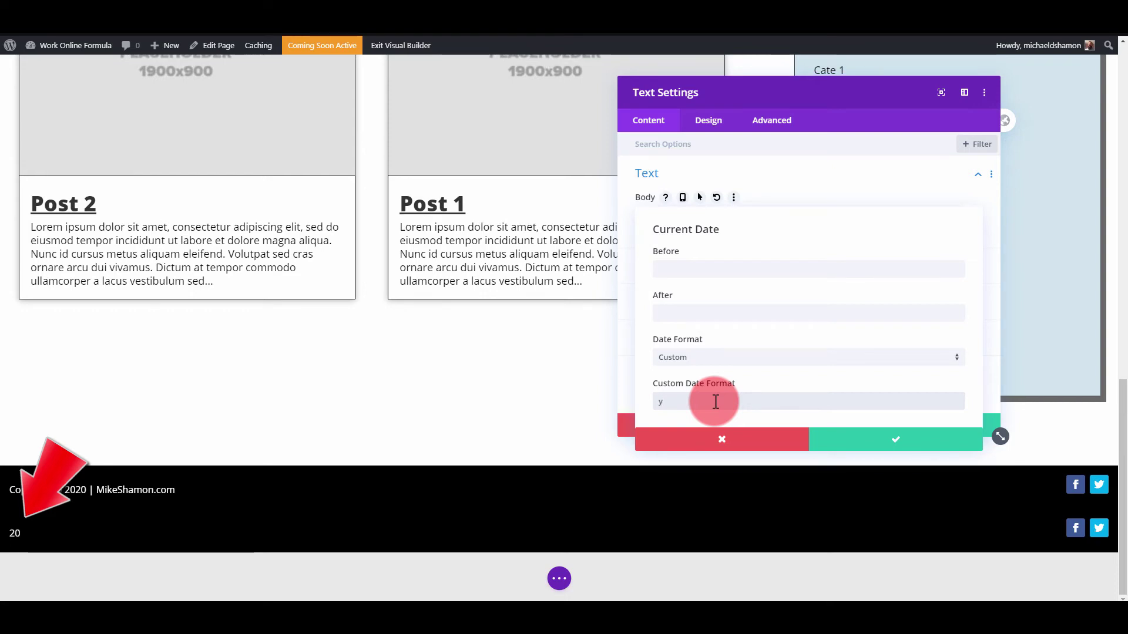
{"action": "key", "text": "BackSpace"}
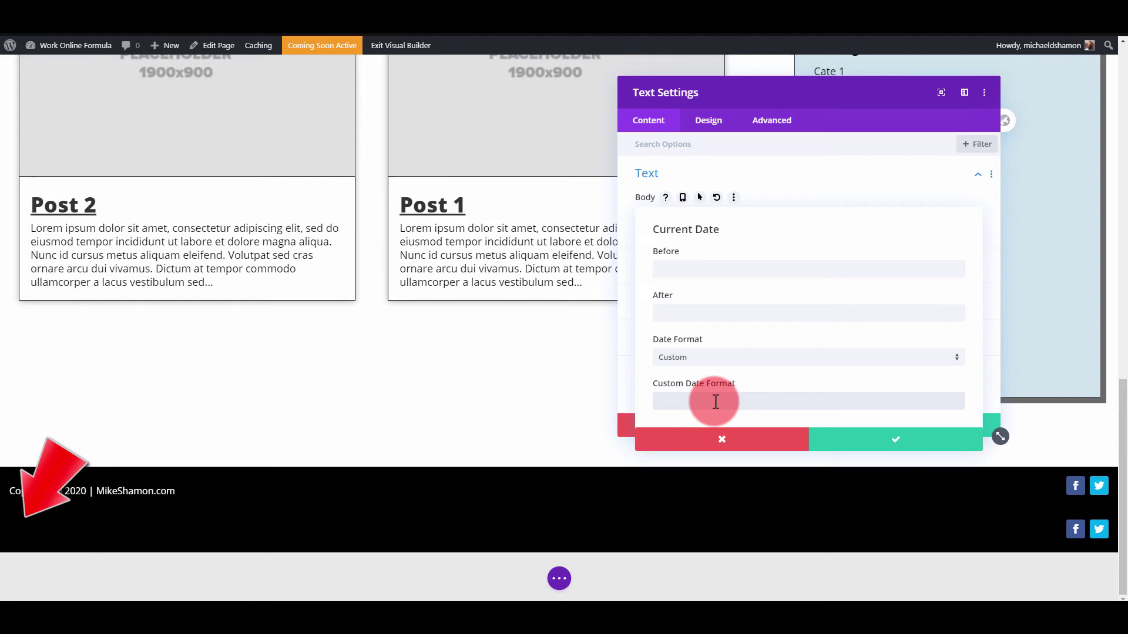
{"action": "type", "text": "m"}
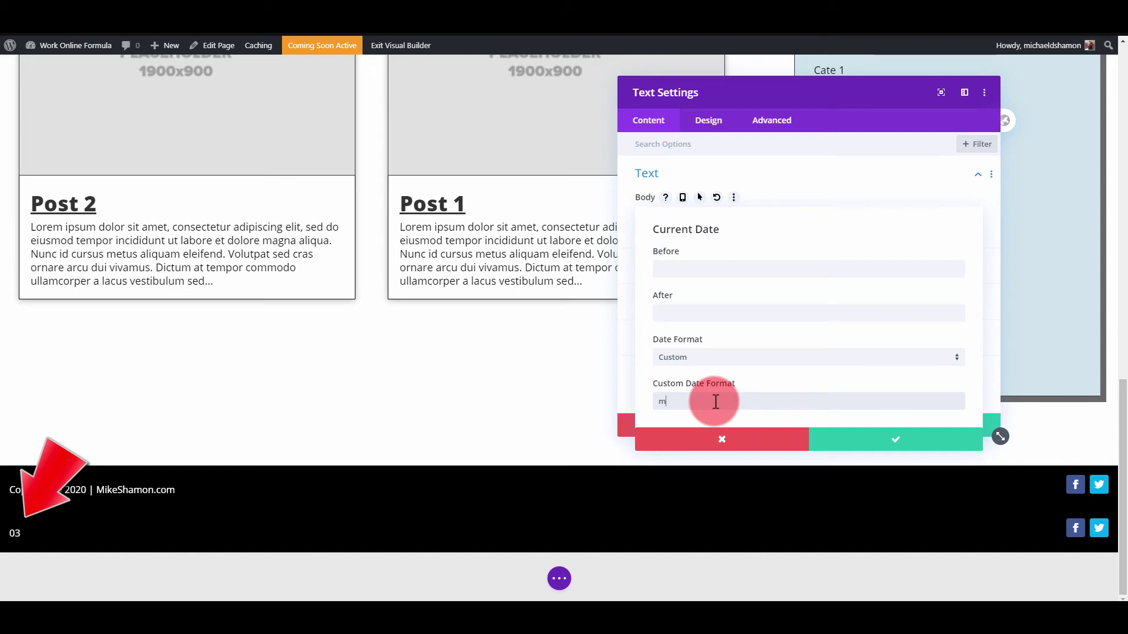
{"action": "type", "text": ",y"}
{"action": "type", "text": "Y"}
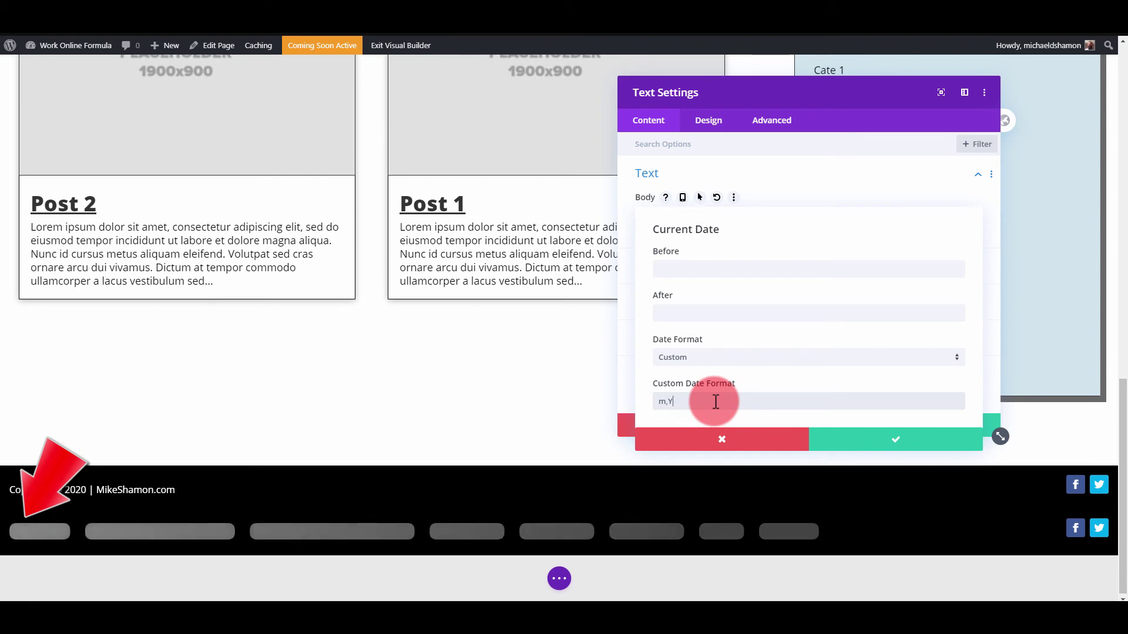
{"action": "key", "text": "BackSpace"}
{"action": "key", "text": "BackSpace"}
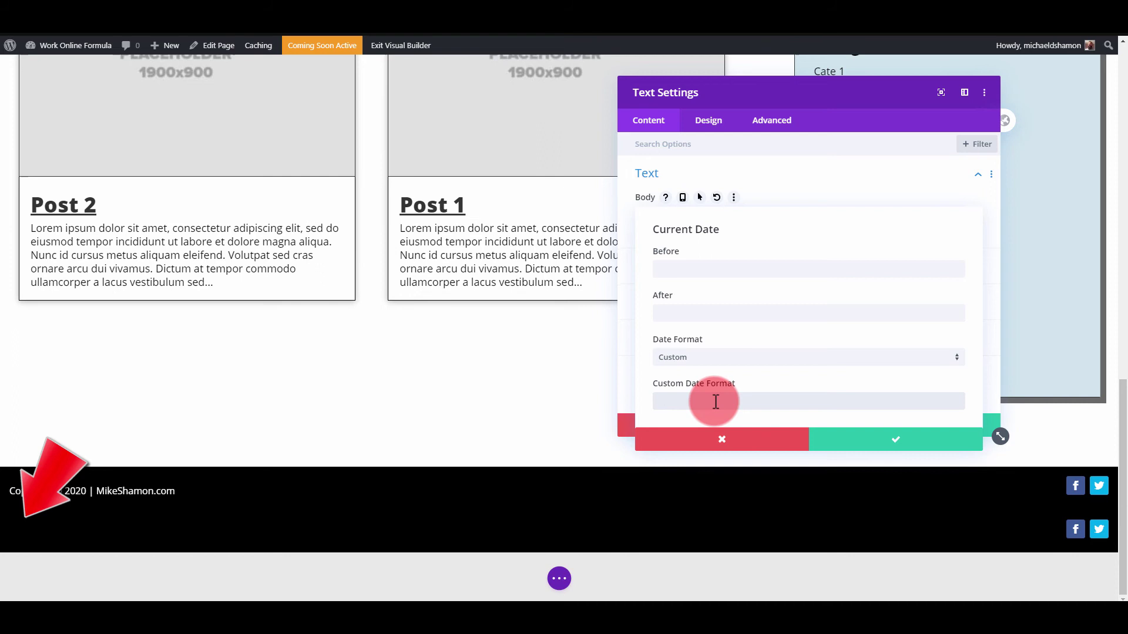
{"action": "type", "text": "Y"}
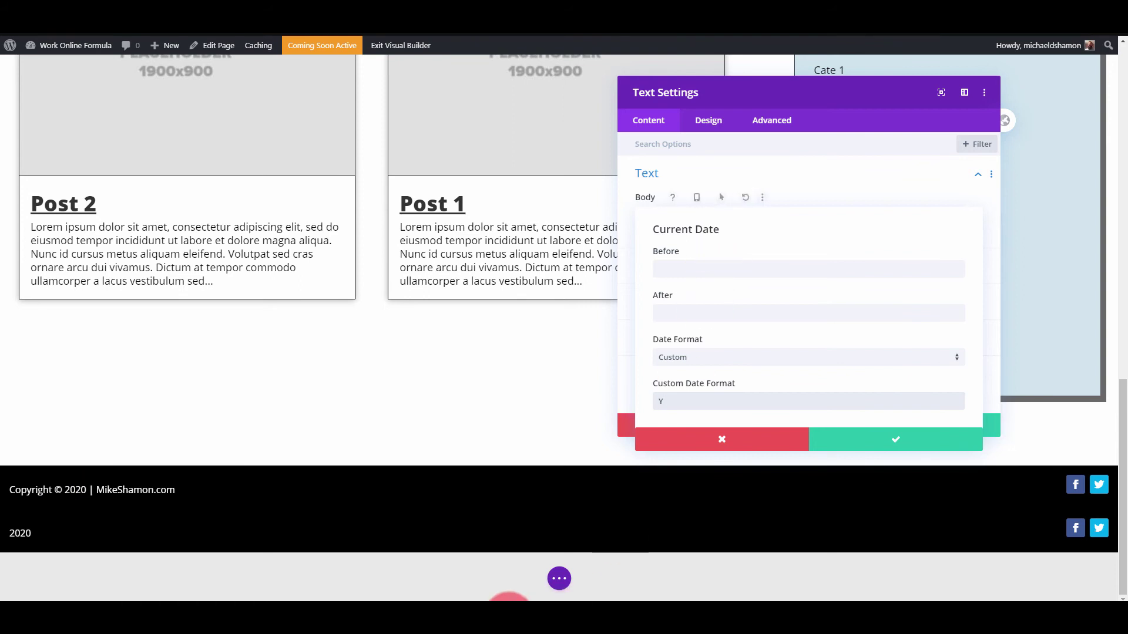
Set the date's Before text to 'Copyright ©' and its After text to '| MikeShamon.com'.
{"action": "left_click", "coordinate": [694, 276]}
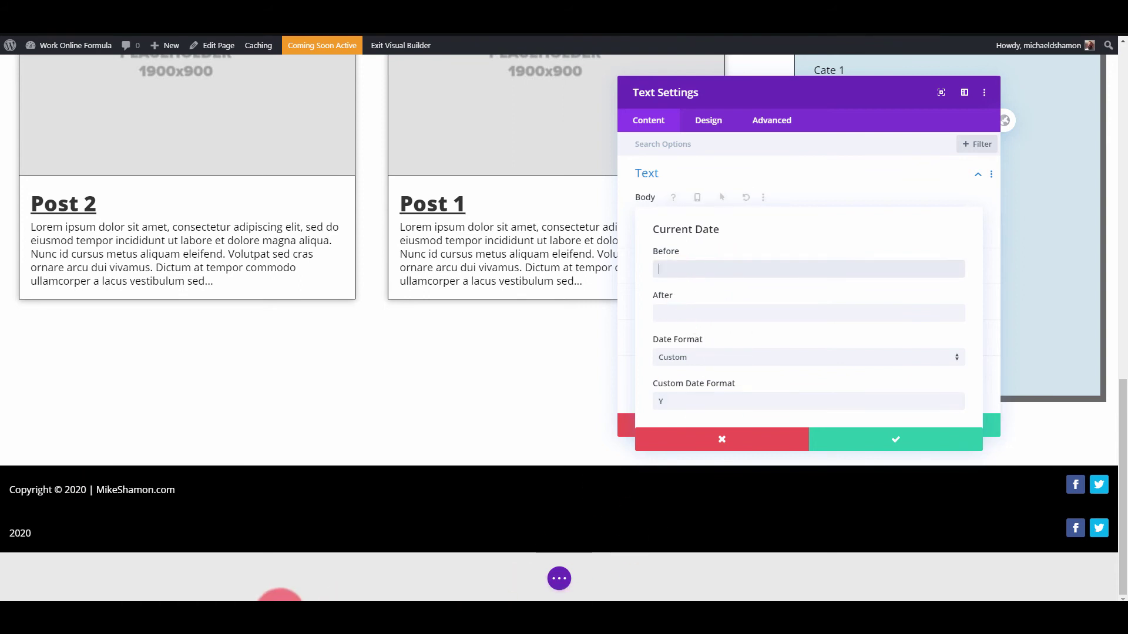
{"action": "key", "text": "alt+Tab"}
{"action": "left_click", "coordinate": [196, 256]}
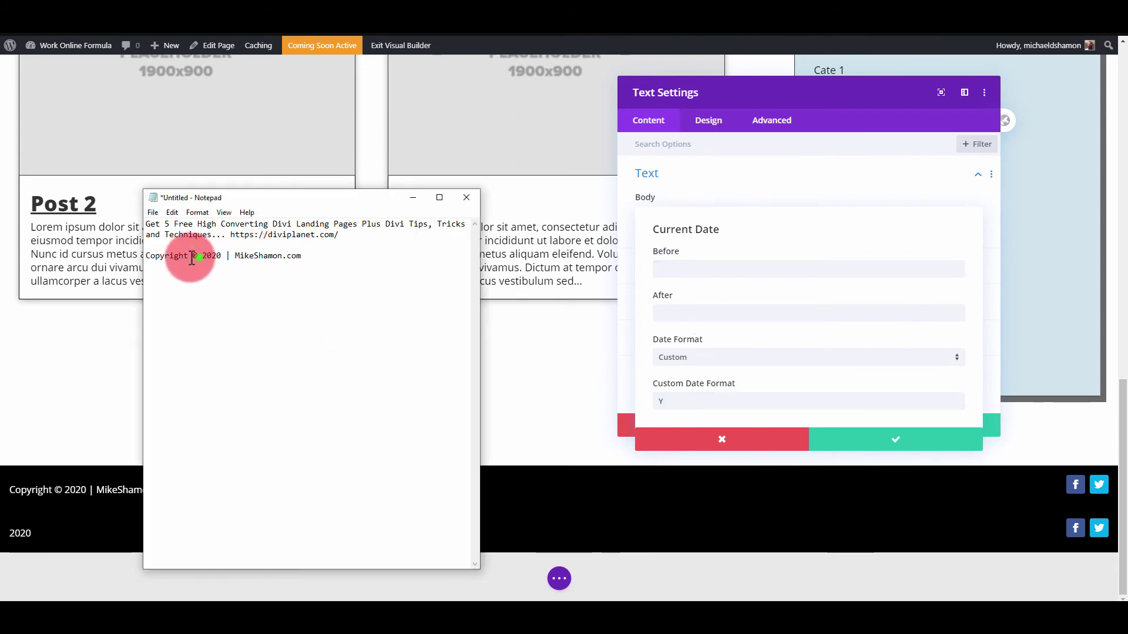
{"action": "left_click_drag", "start_coordinate": [191, 259], "coordinate": [145, 257]}
{"action": "key", "text": "ctrl+c"}
{"action": "left_click", "coordinate": [697, 271]}
{"action": "key", "text": "ctrl+v"}
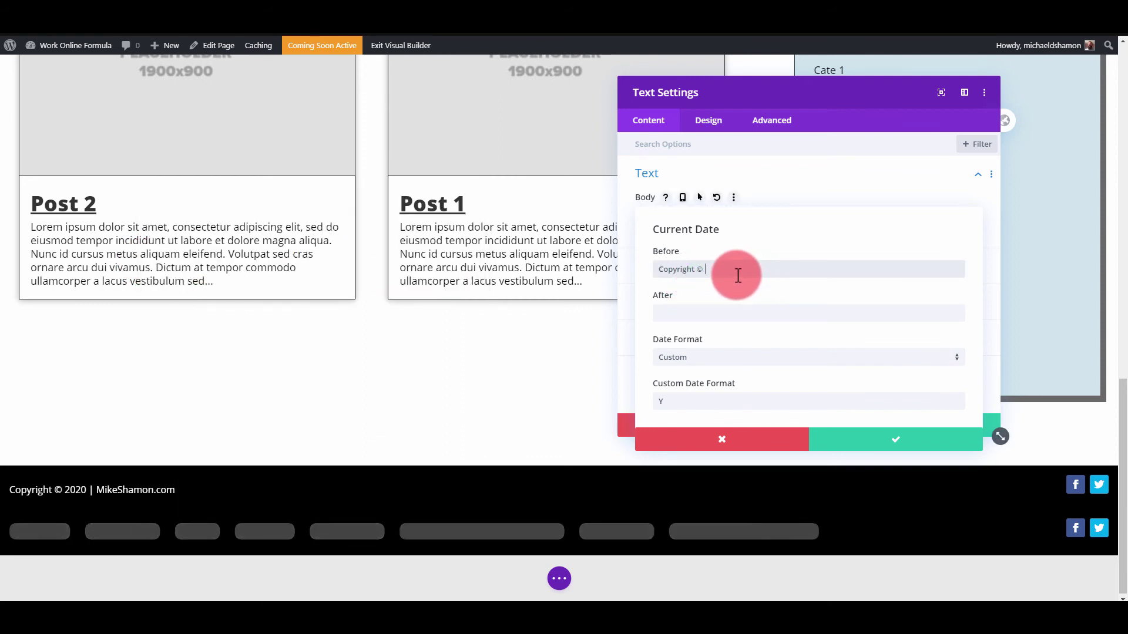
{"action": "left_click", "coordinate": [677, 315]}
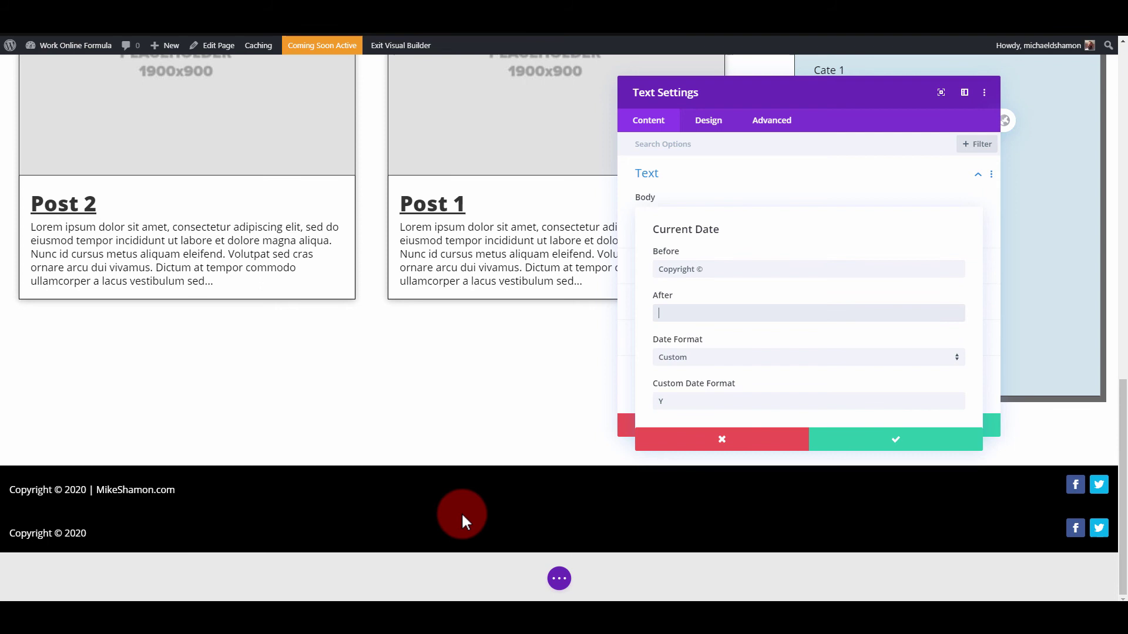
{"action": "type", "text": "|"}
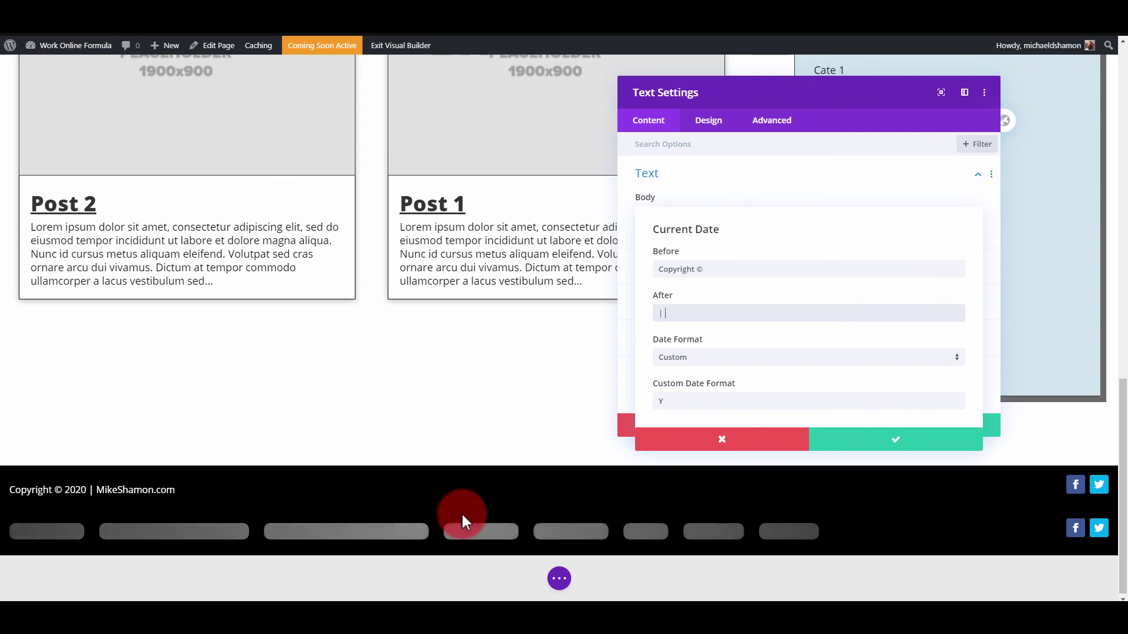
{"action": "type", "text": " Mik"}
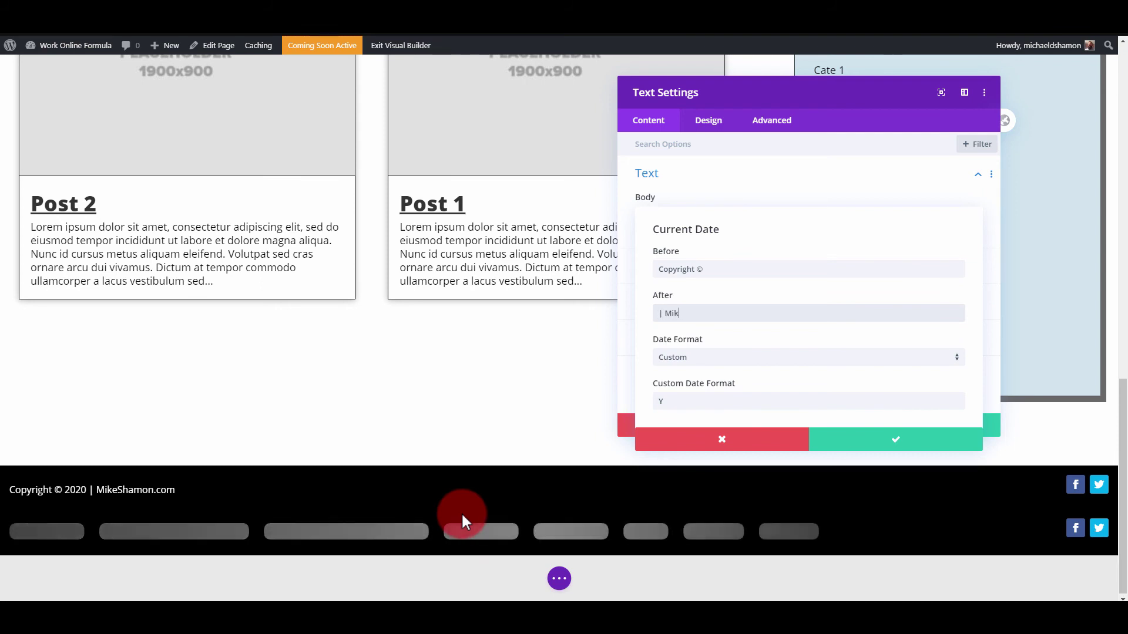
{"action": "type", "text": "eShamon.com"}
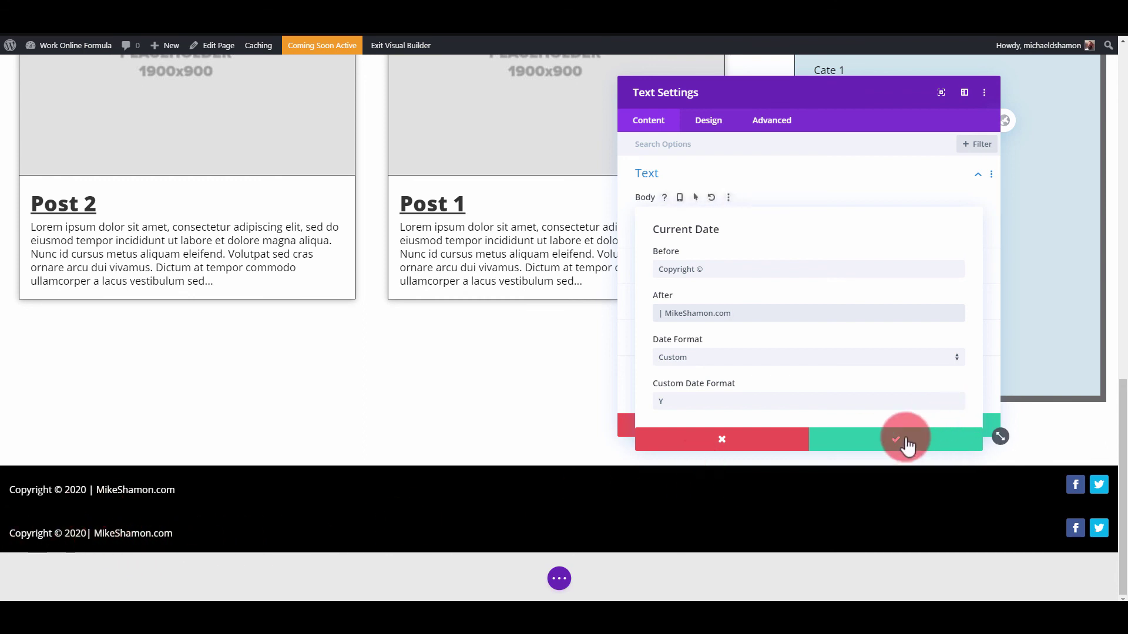
Confirm the Current Date settings and save the footer Text module.
{"action": "left_click", "coordinate": [866, 440]}
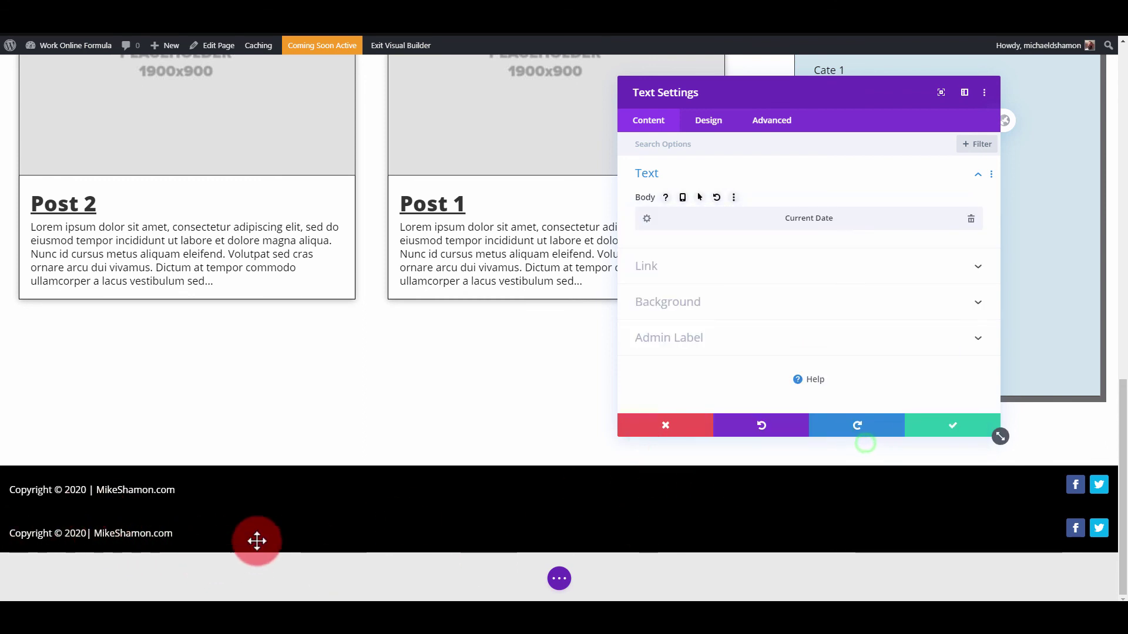
{"action": "left_click", "coordinate": [917, 431]}
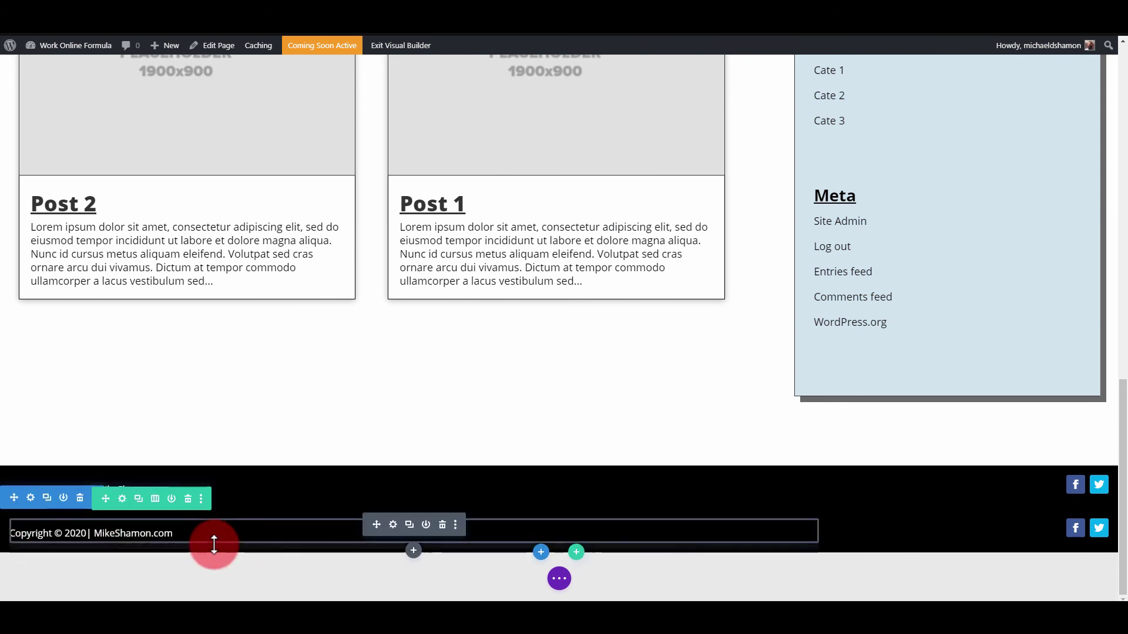